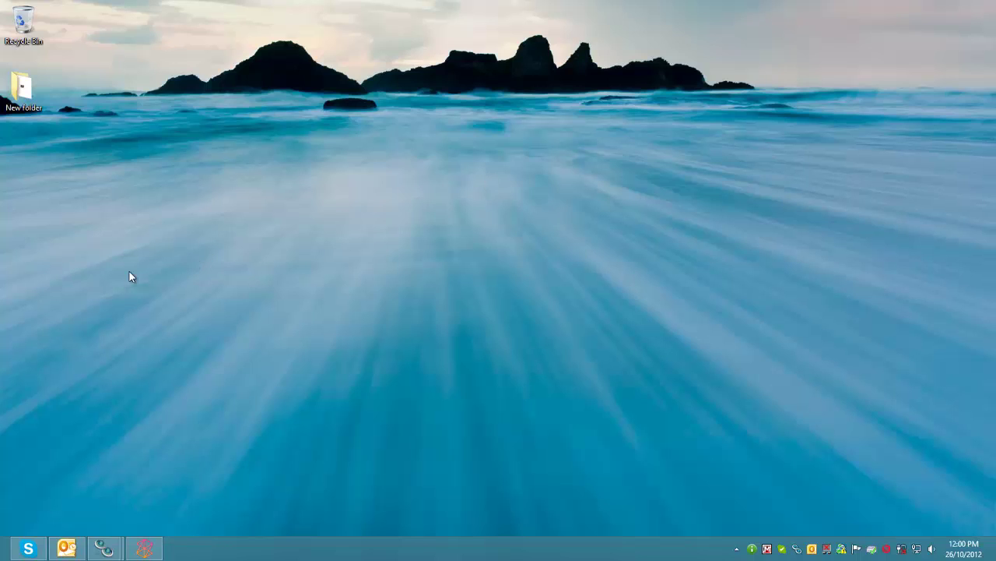
left_click(2, 558)
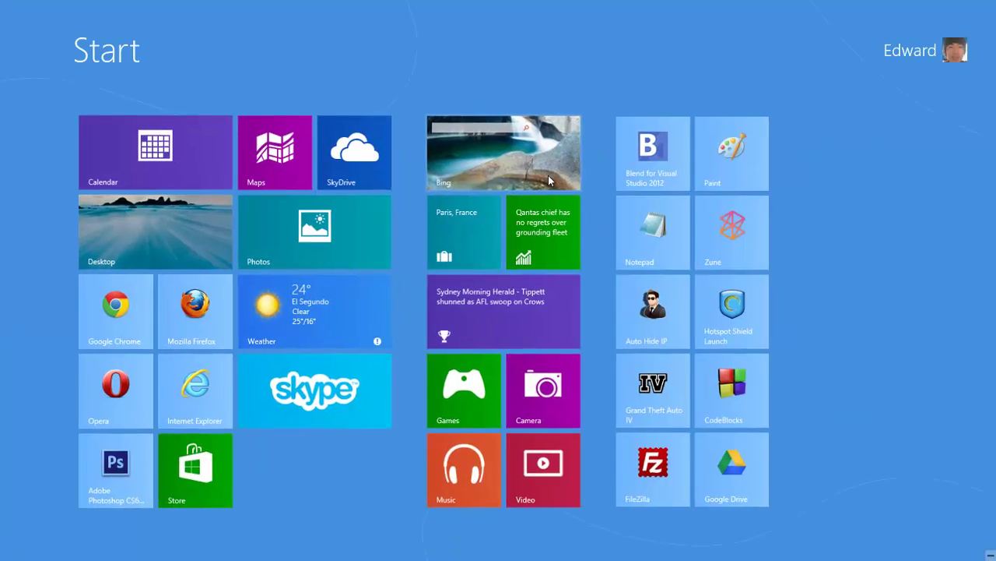
mouse_move(2, 558)
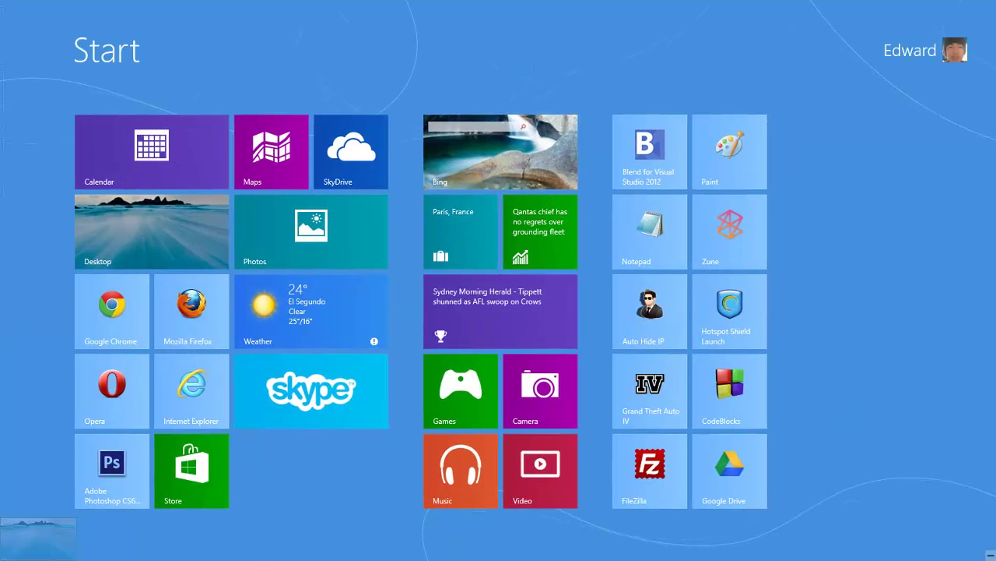
left_click(1, 558)
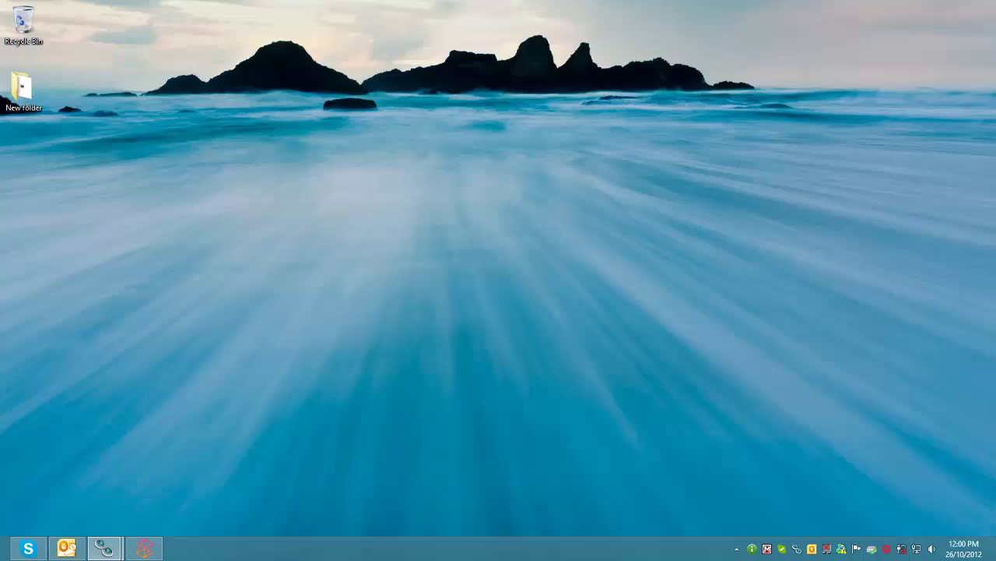
key("super")
key("super")
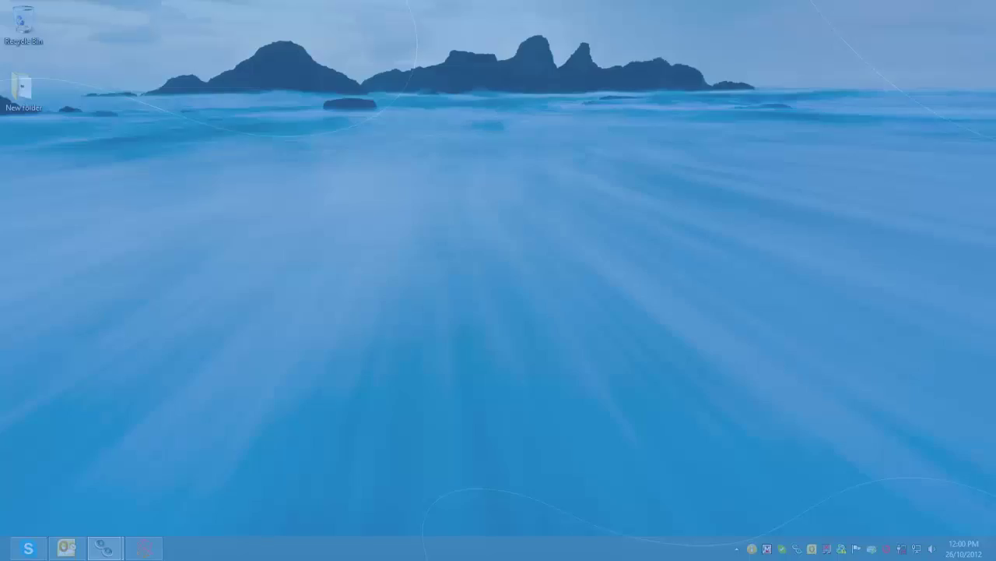
key("super")
key("super")
key("super")
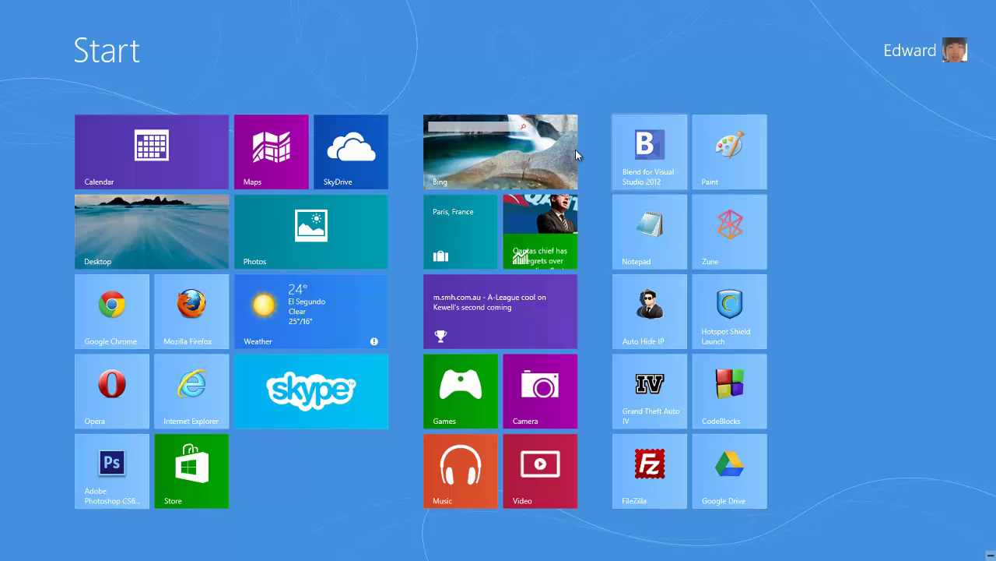
mouse_move(756, 182)
left_mouse_down()
mouse_move(583, 204)
mouse_move(241, 94)
mouse_move(608, 315)
mouse_move(748, 137)
mouse_move(738, 138)
left_mouse_up()
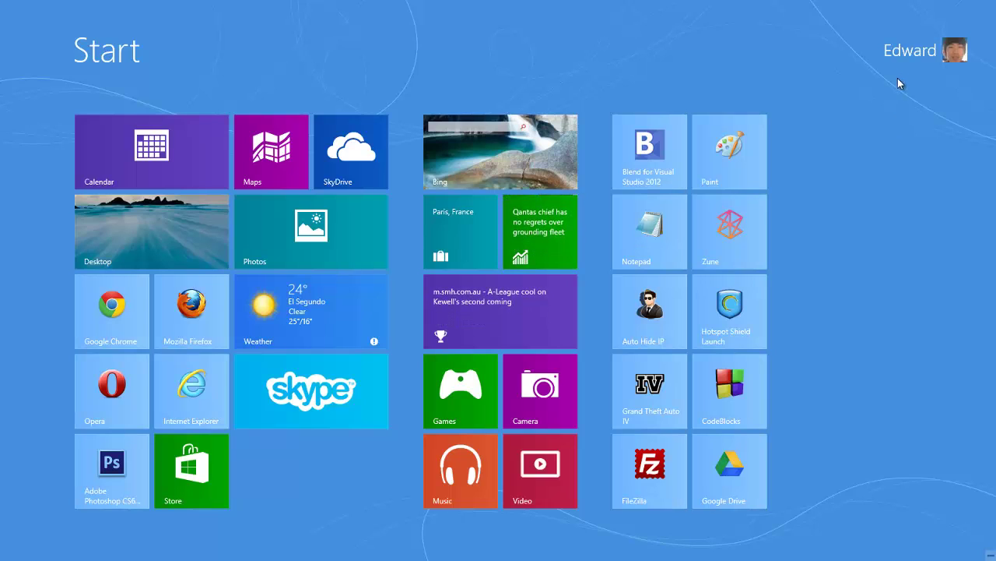
Step: From the account options, view the Users, Search, Share and General settings pages
left_click(914, 60)
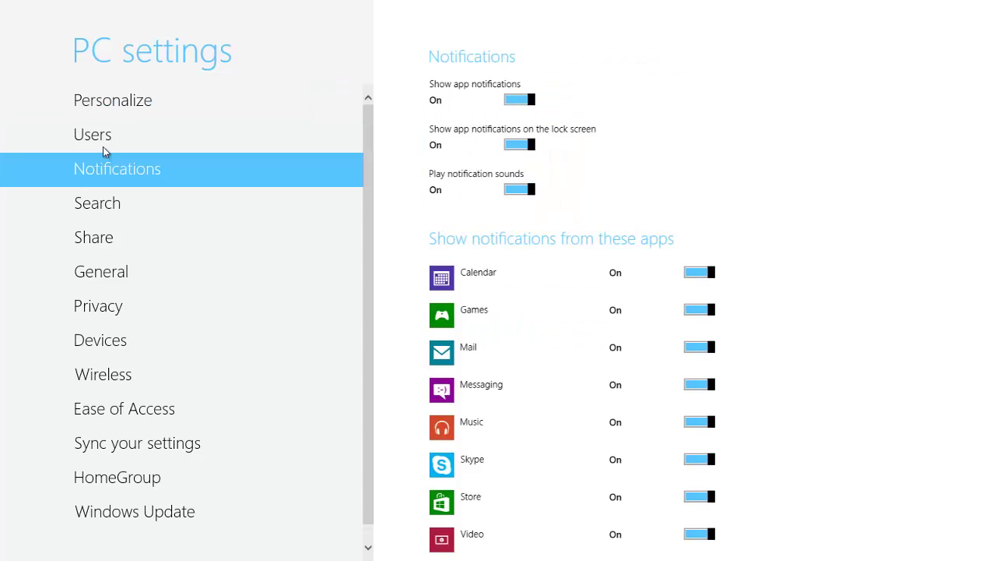
left_click(113, 125)
left_click(130, 201)
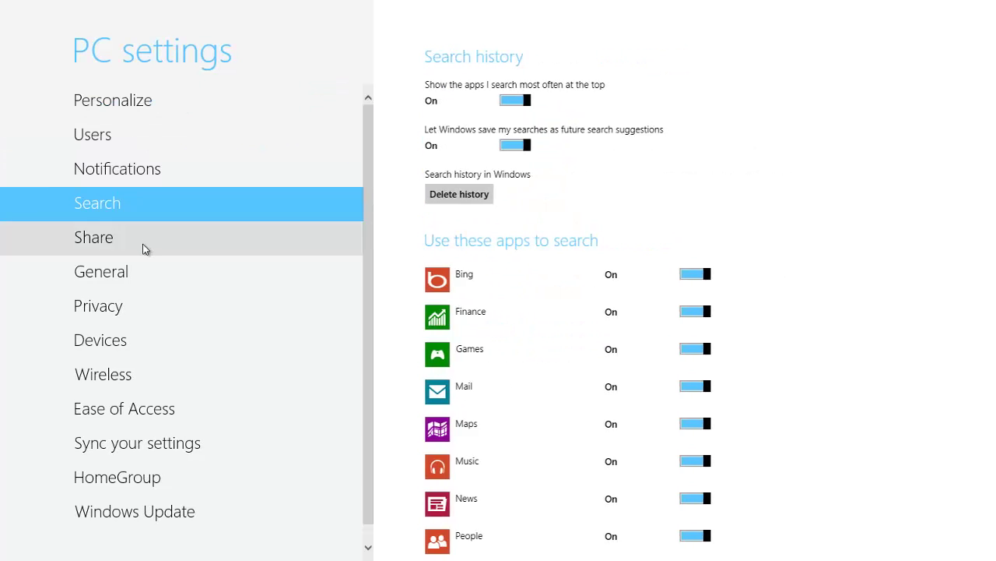
left_click(143, 246)
left_click(147, 270)
Step: View the Privacy, Devices, Wireless, Ease of Access and Sync your settings pages, then close PC settings
left_click(144, 307)
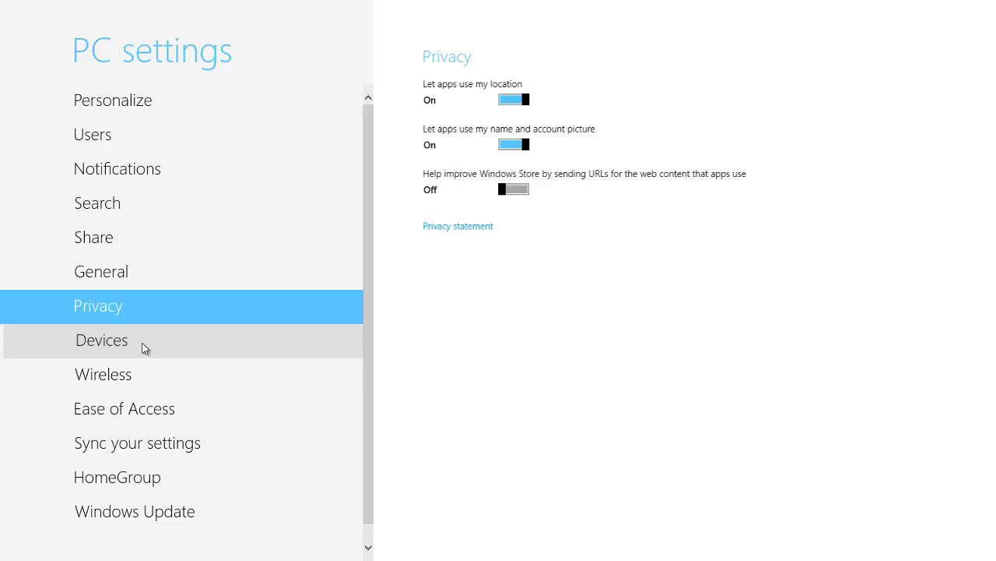
left_click(142, 343)
left_click(141, 373)
left_click(148, 408)
left_click(162, 443)
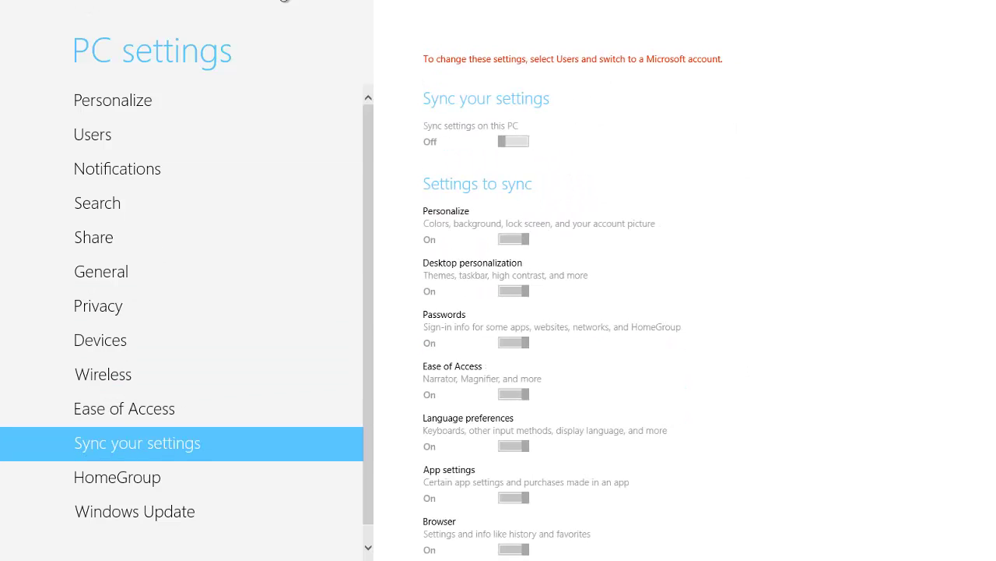
mouse_move(286, 1)
left_mouse_down()
mouse_move(263, 248)
mouse_move(283, 0)
left_mouse_up()
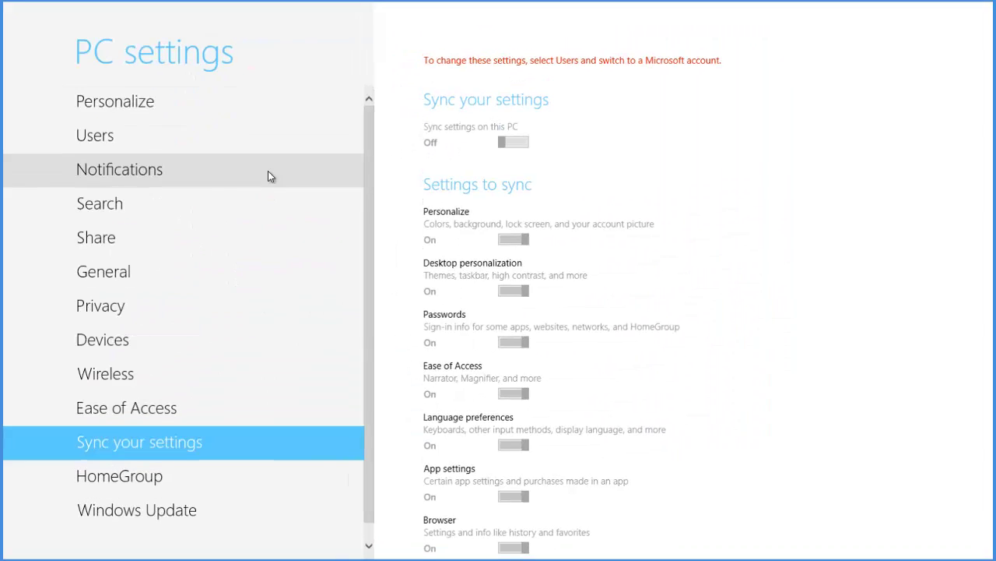
Step: Launch the Windows Store from the Start screen and scroll through its app listings
left_click(2, 4)
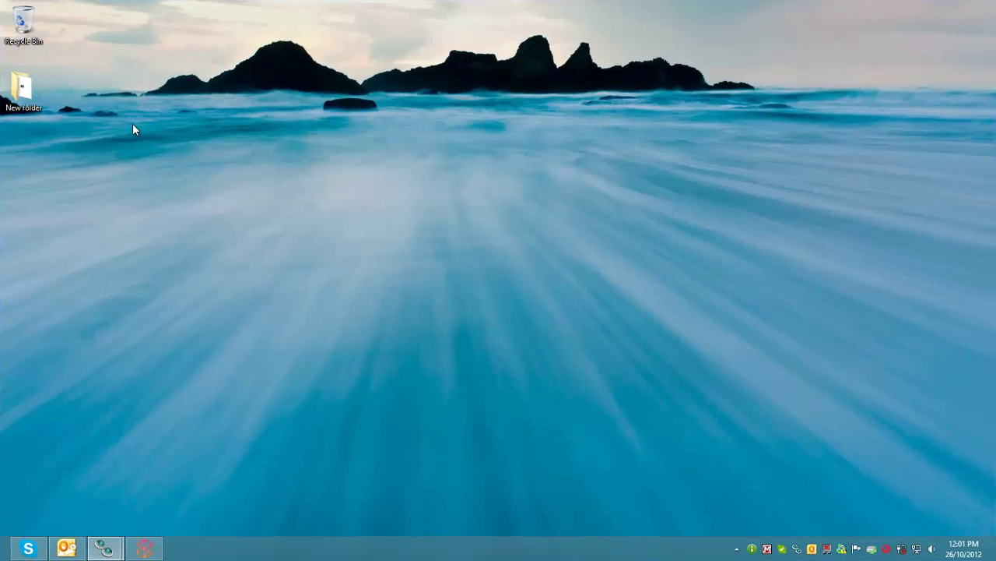
key("super")
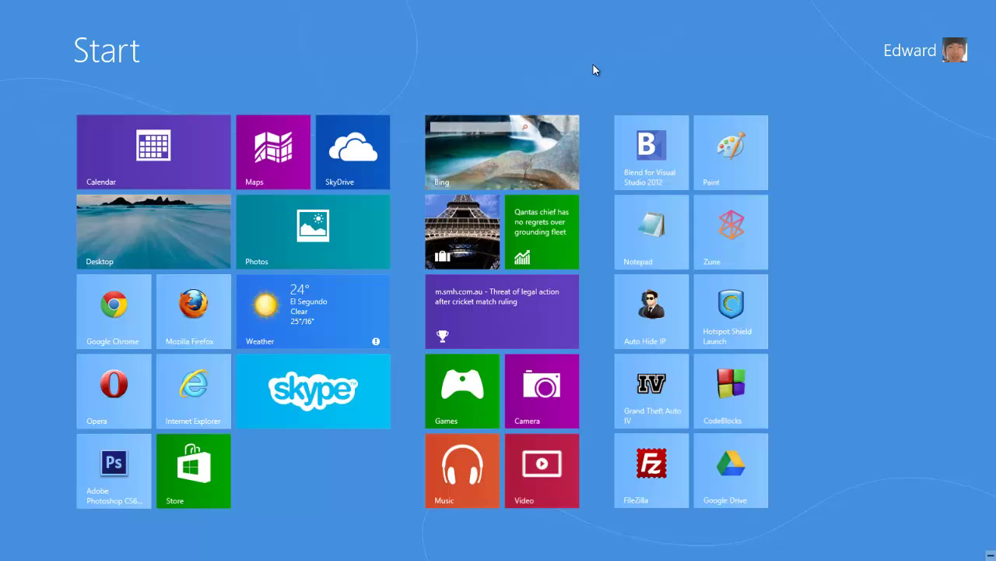
left_click(187, 464)
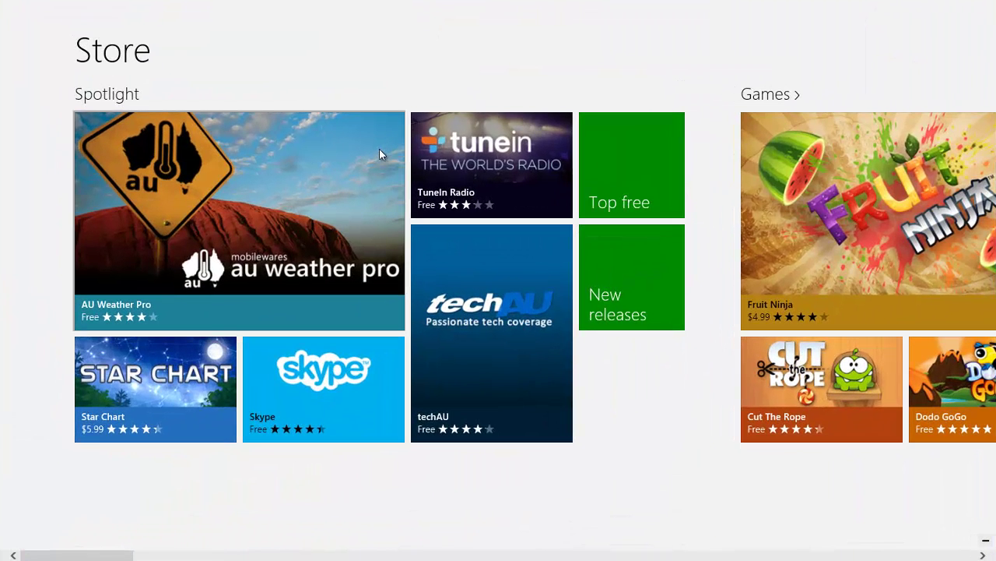
scroll(334, 241, "down", 10)
scroll(335, 243, "down", 8)
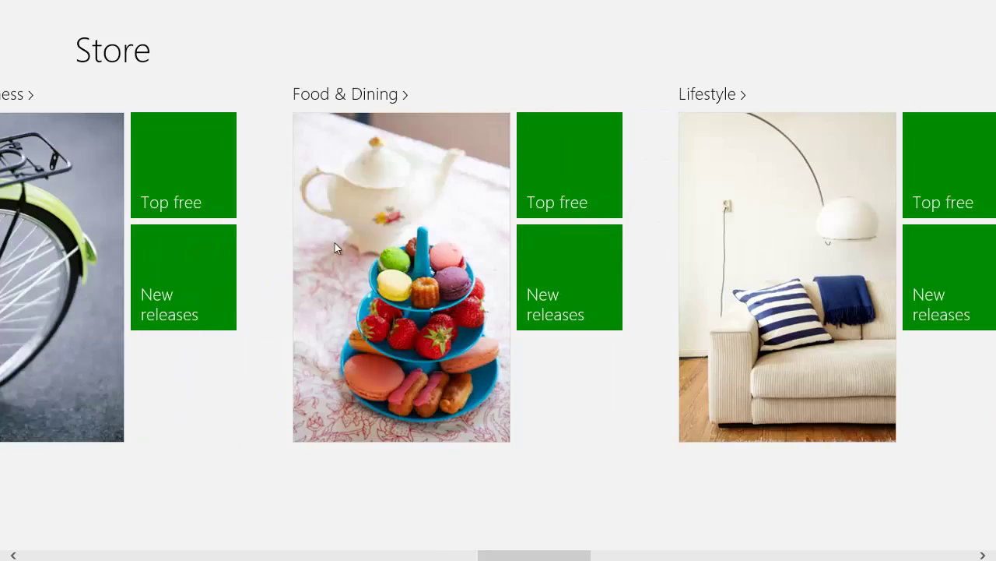
scroll(335, 243, "up", 18)
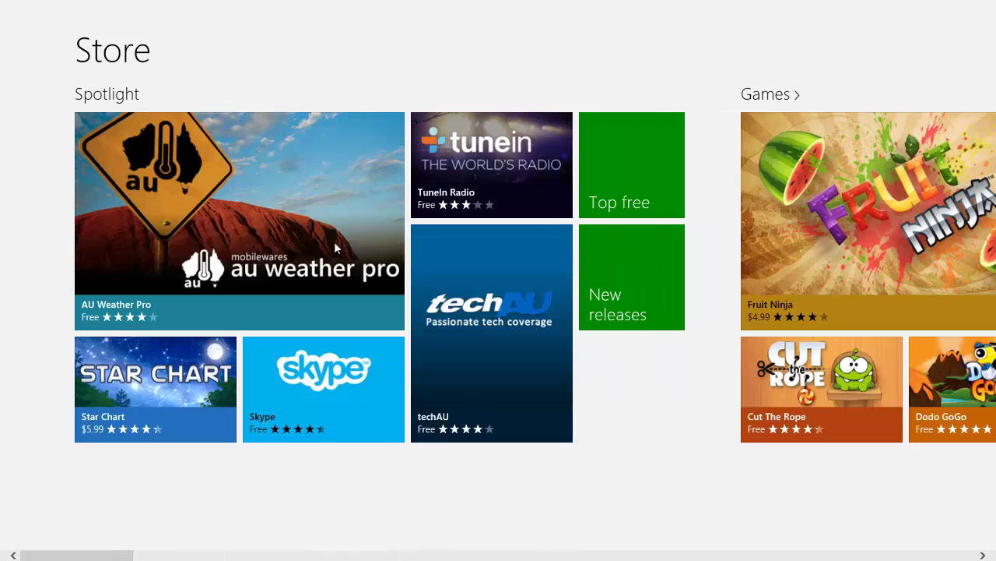
Step: Open the Skype app's details page and step through three of its screenshots
left_click(371, 378)
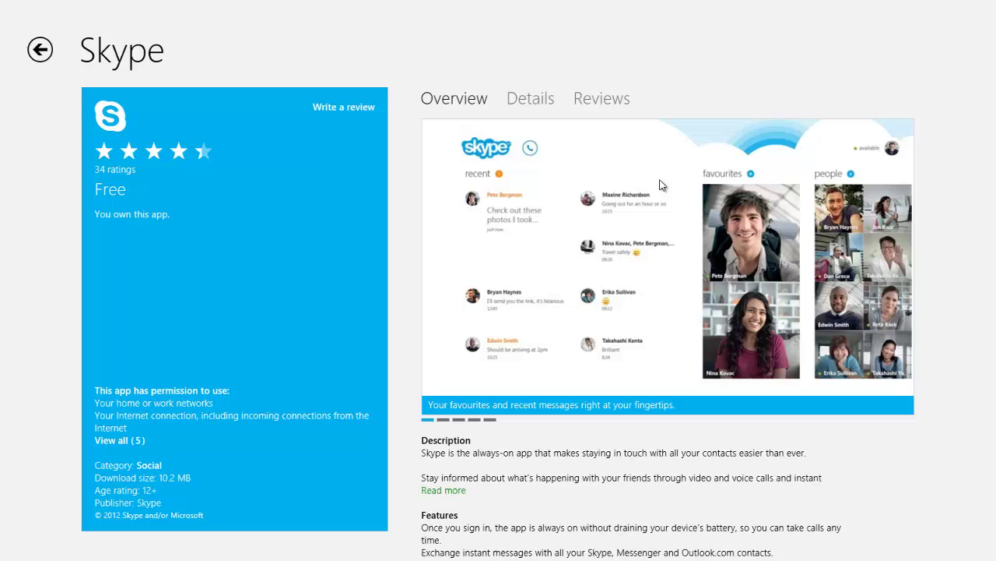
left_click(883, 260)
left_click(883, 259)
left_click(883, 259)
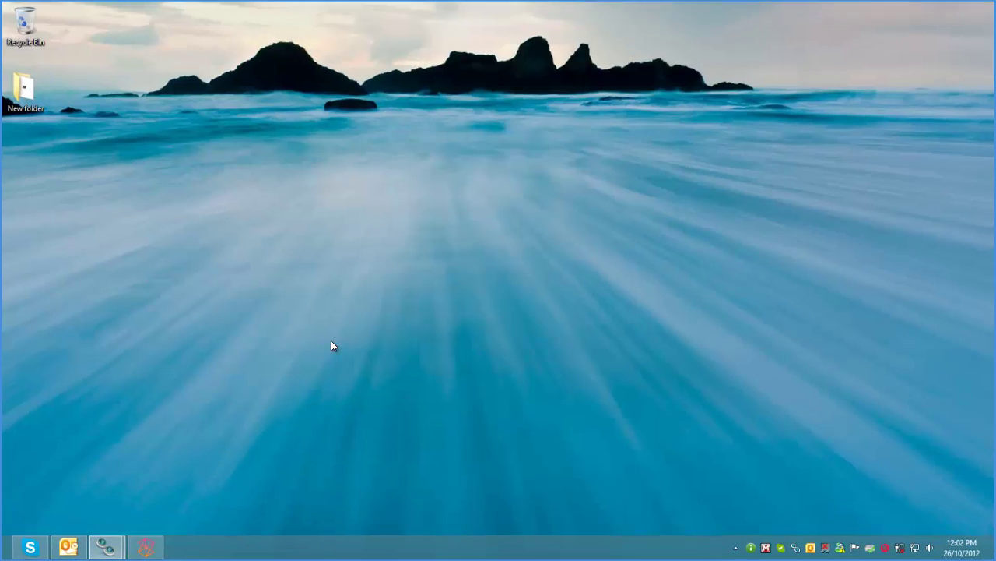
Step: Launch Maps, zoom in on the Vienna pin and back out, then return to Start
key("super")
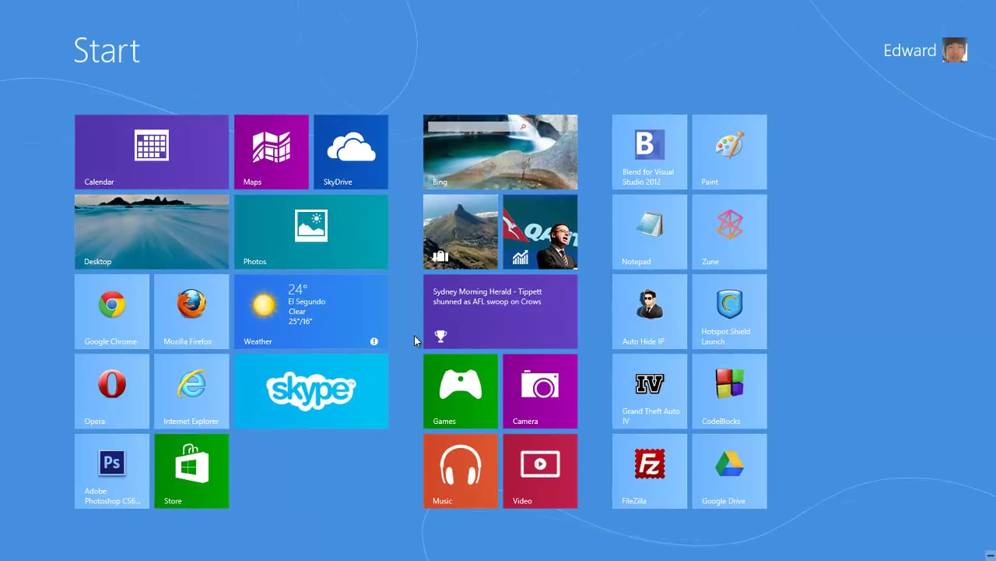
left_click(288, 167)
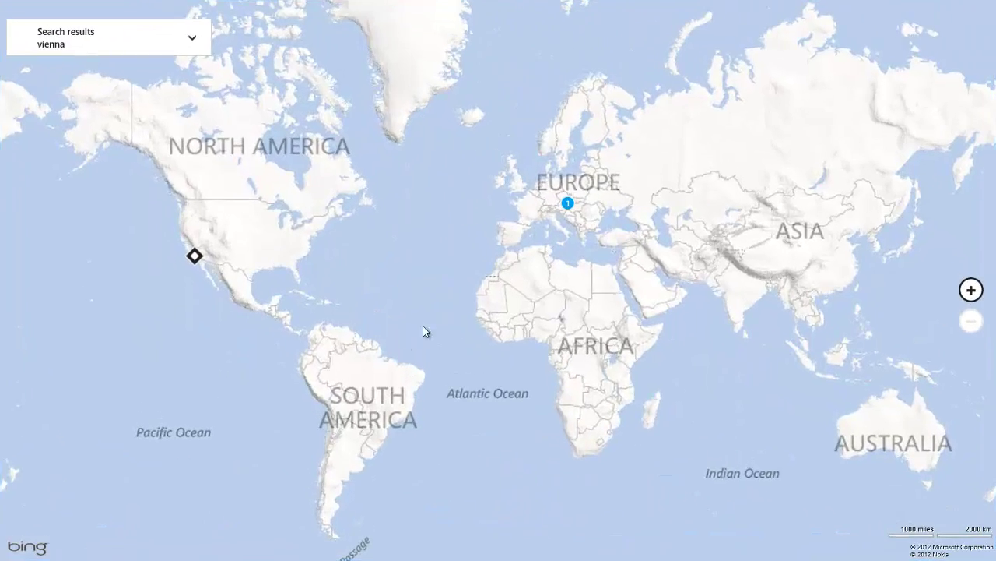
scroll(616, 227, "up", 2)
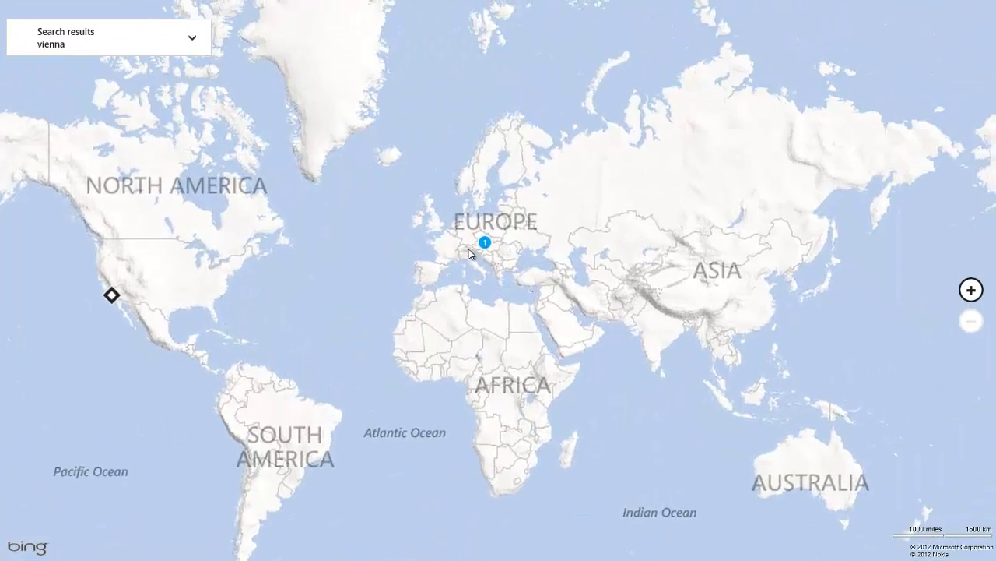
scroll(489, 244, "up", 5)
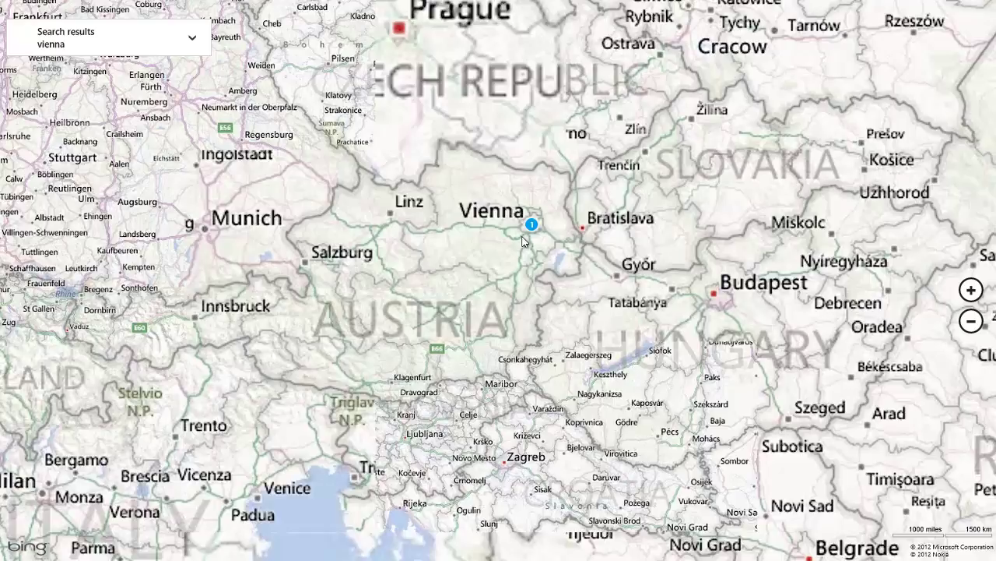
scroll(579, 226, "up", 2)
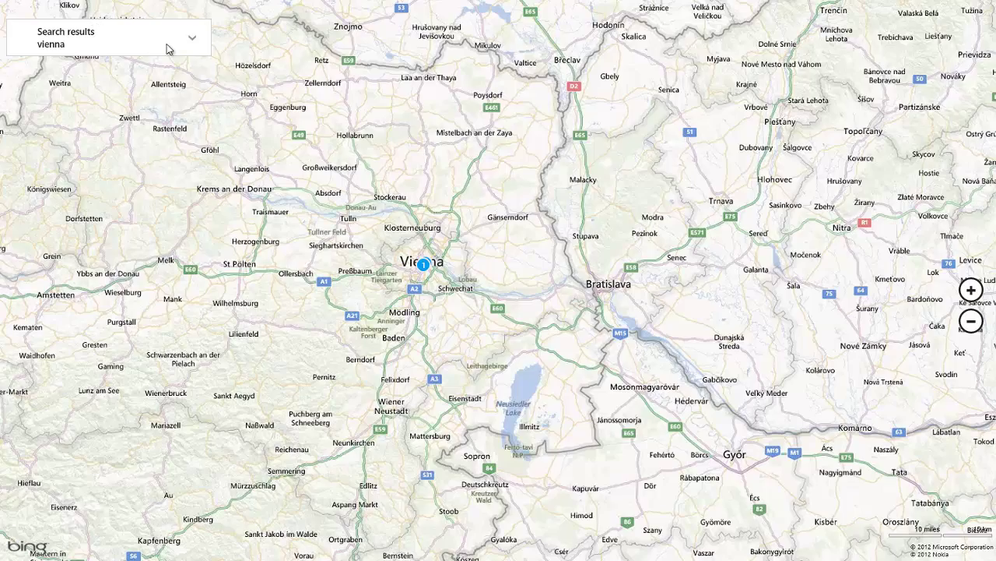
scroll(416, 274, "down", 5)
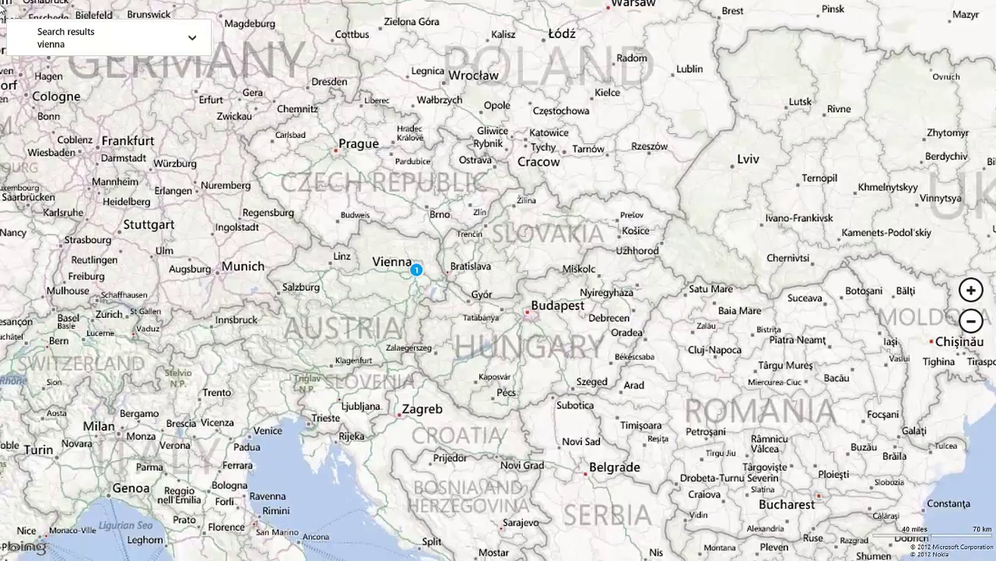
mouse_move(1, 8)
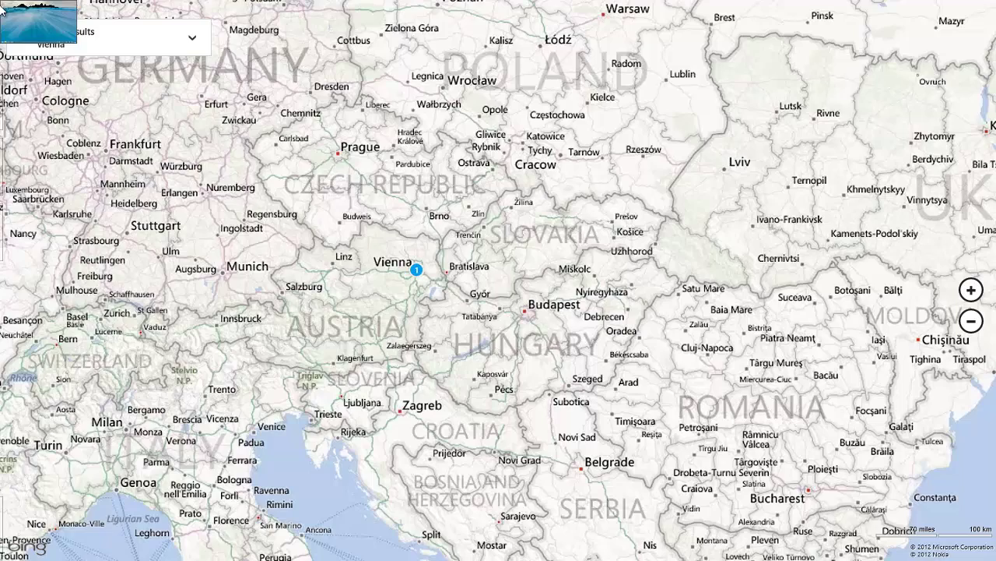
key("super")
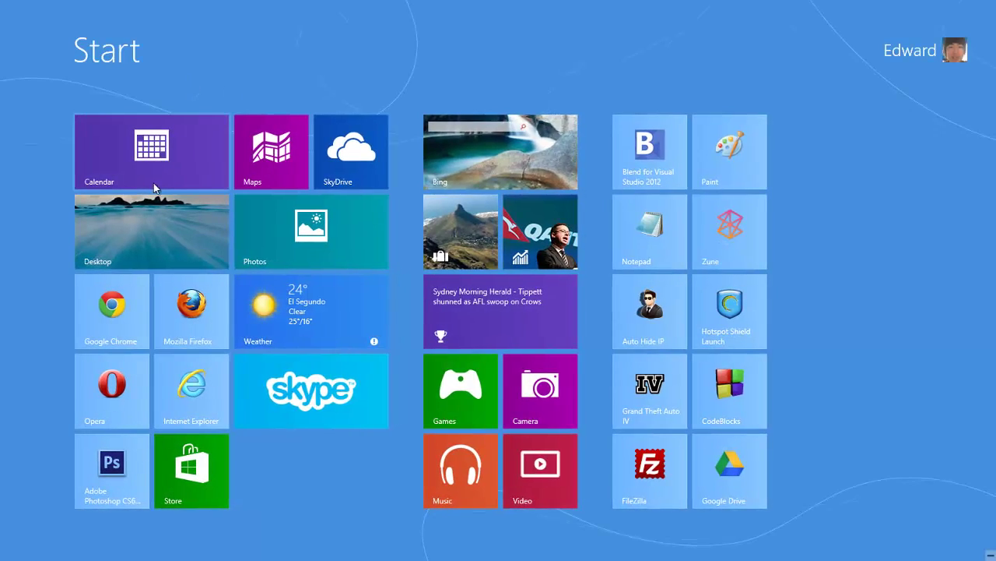
Step: Launch Calendar, see that it needs a Microsoft account sign-in, and switch back to Start
left_click(187, 152)
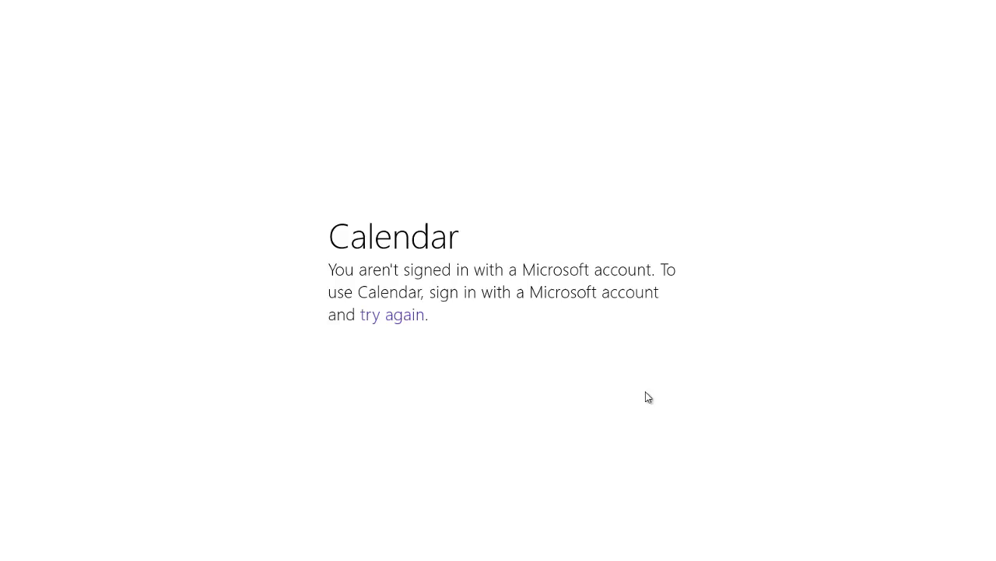
mouse_move(5, 440)
left_click(20, 516)
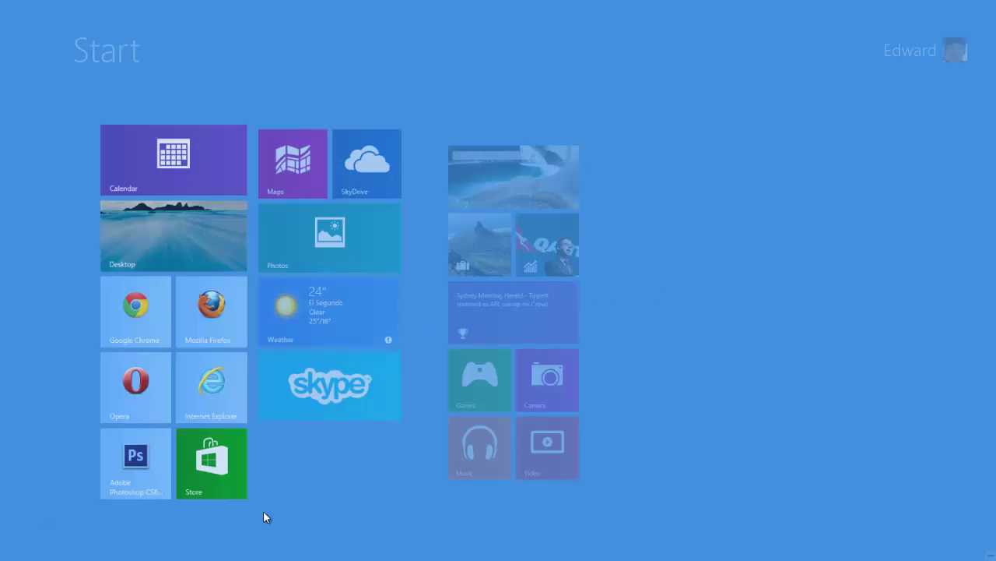
Step: Move the SkyDrive and Maps tiles on the Start screen, then open the desktop
left_click_drag(350, 152, 372, 213)
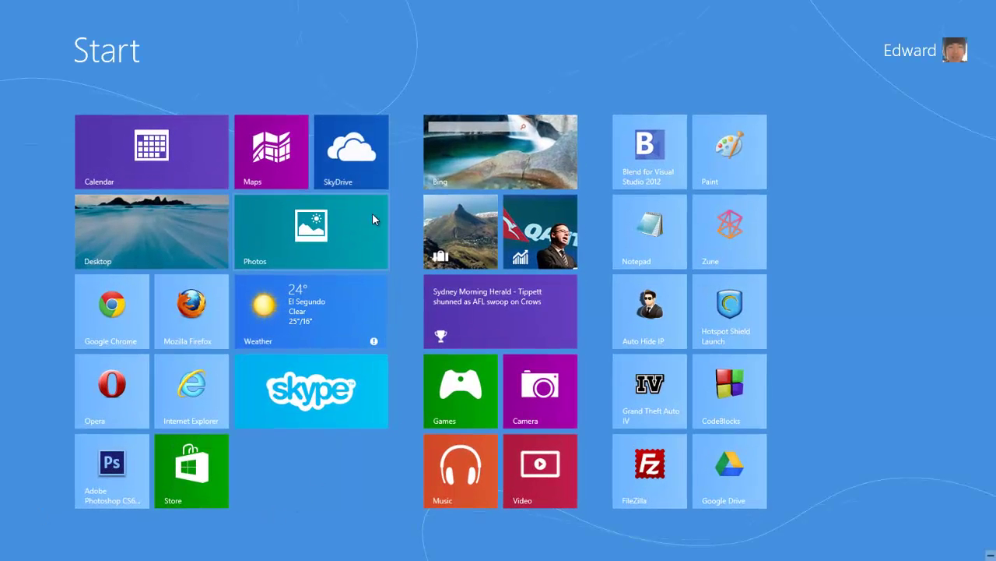
left_click_drag(286, 171, 296, 148)
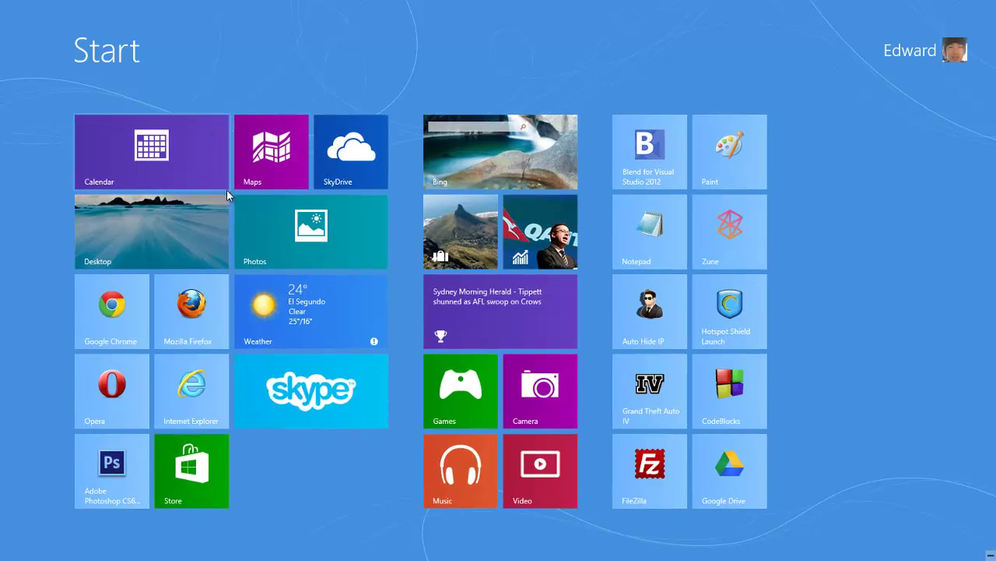
left_click(179, 251)
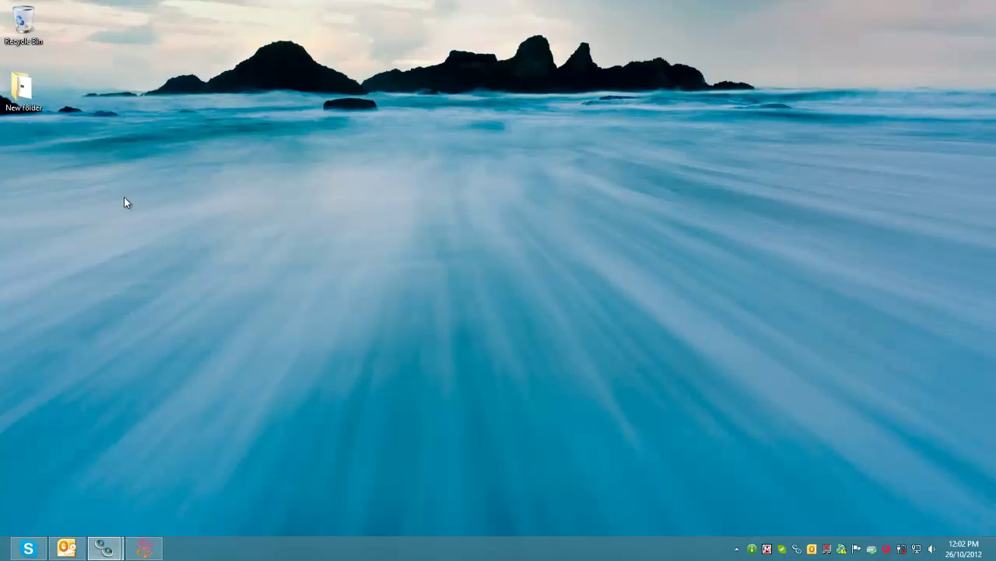
Step: Return to the Start screen from the bottom-left corner and nudge the FileZilla tile
mouse_move(1, 558)
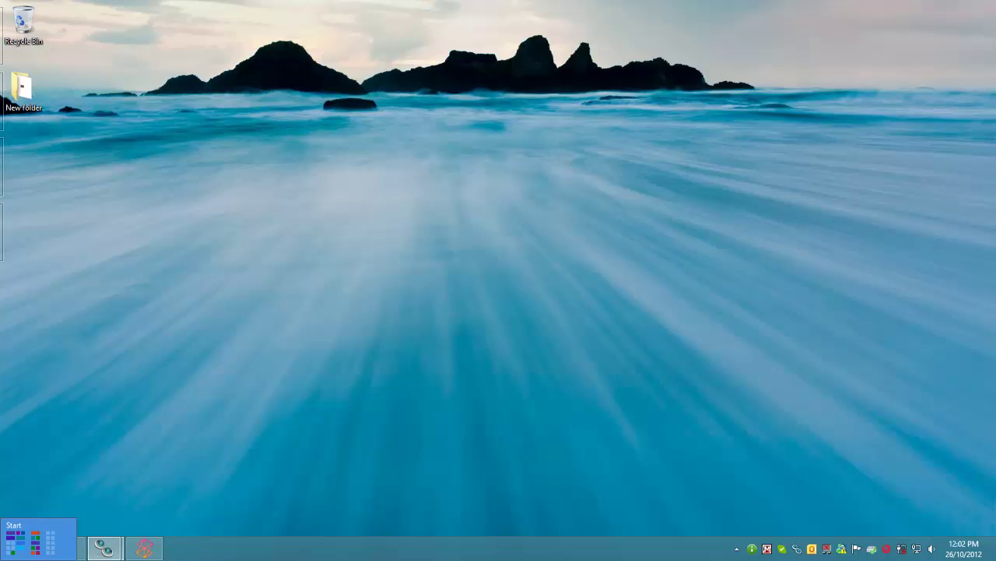
left_click(2, 558)
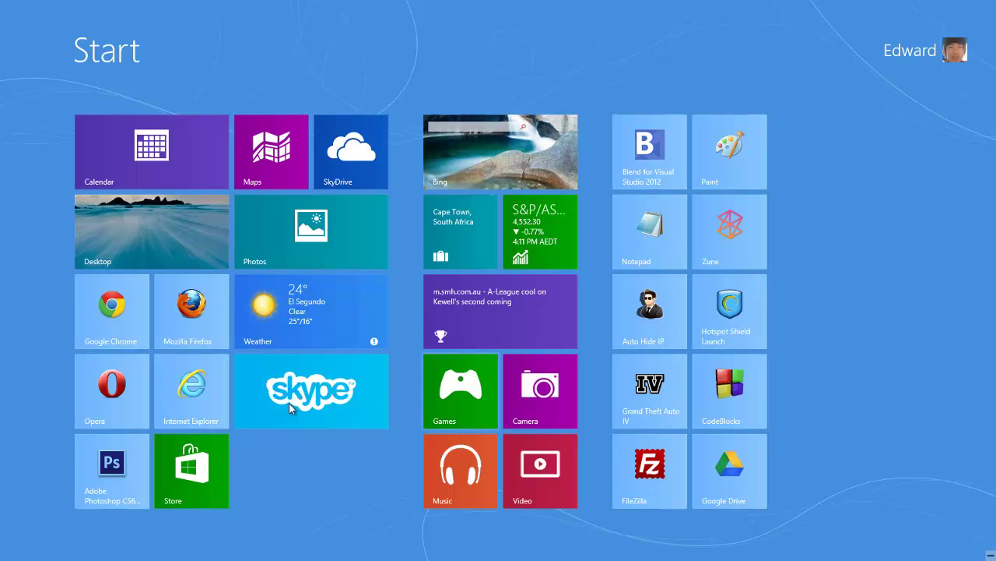
left_click_drag(654, 471, 665, 467)
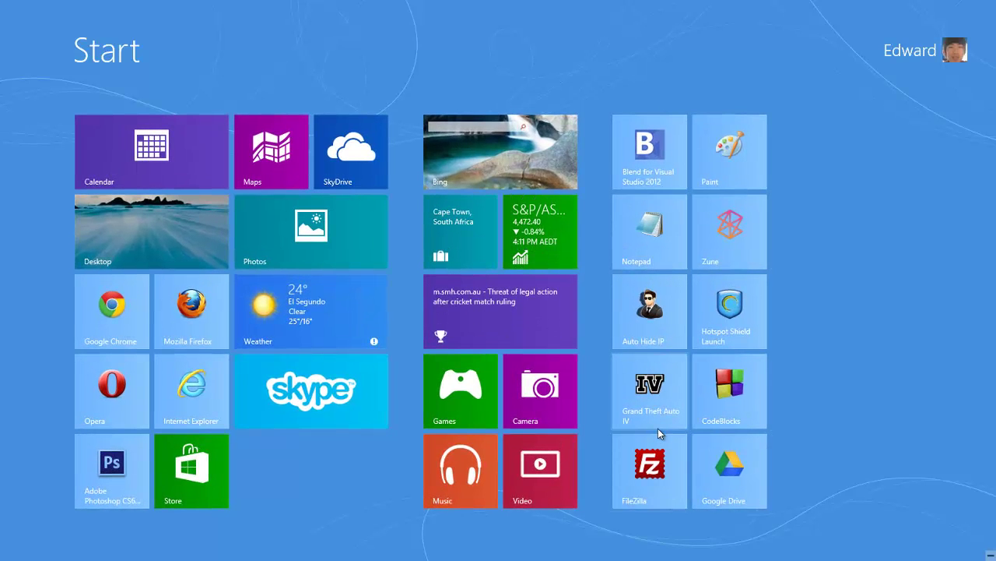